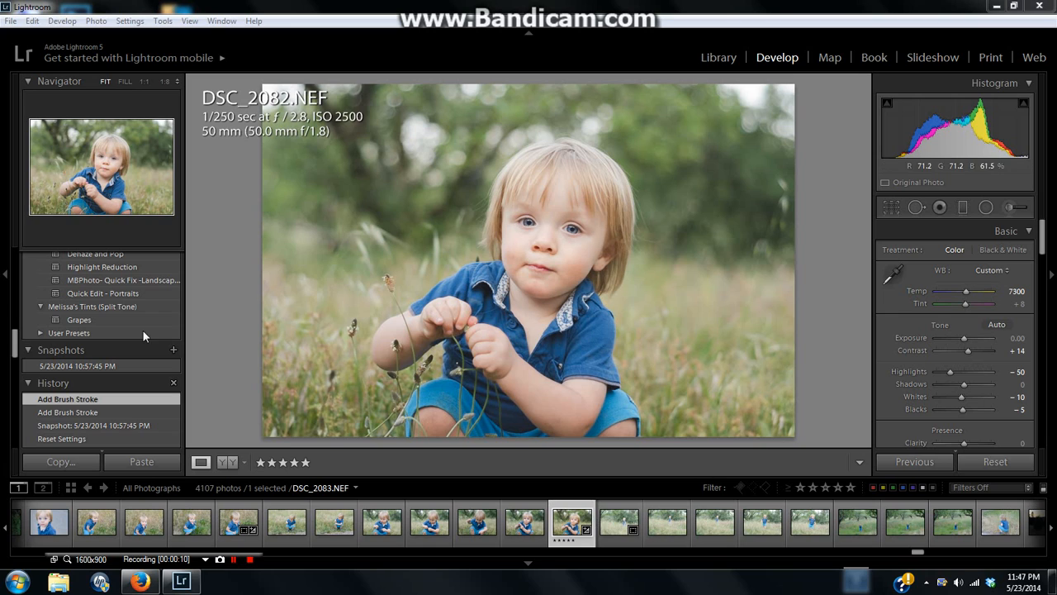
# Step: Reset the photo's edits and sample white balance from the white shirt collar, fine-tuning it to temperature 7357 and tint +8
pyautogui.click(998, 465)
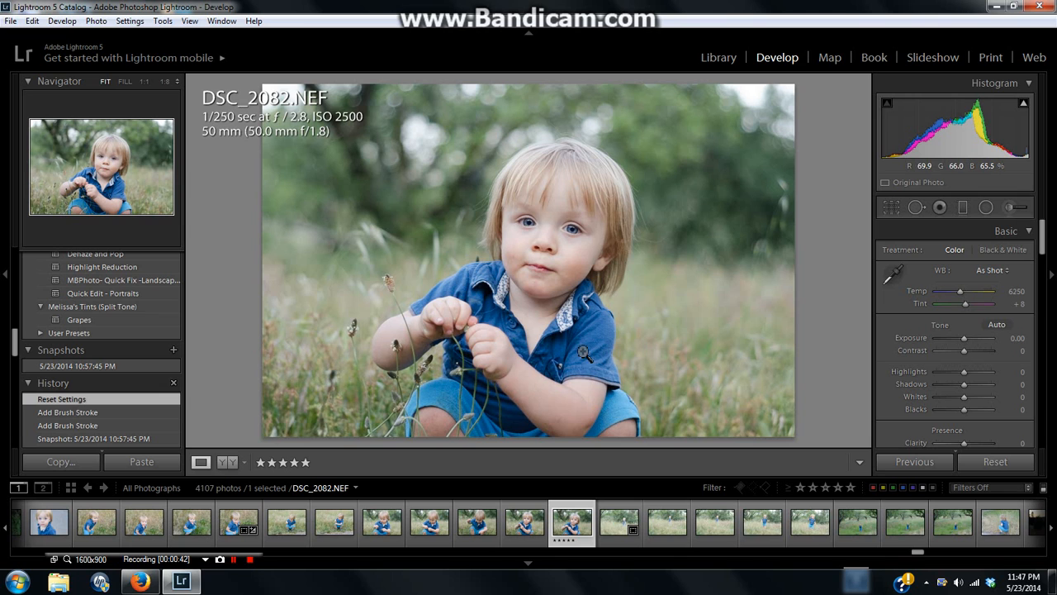
pyautogui.click(563, 322)
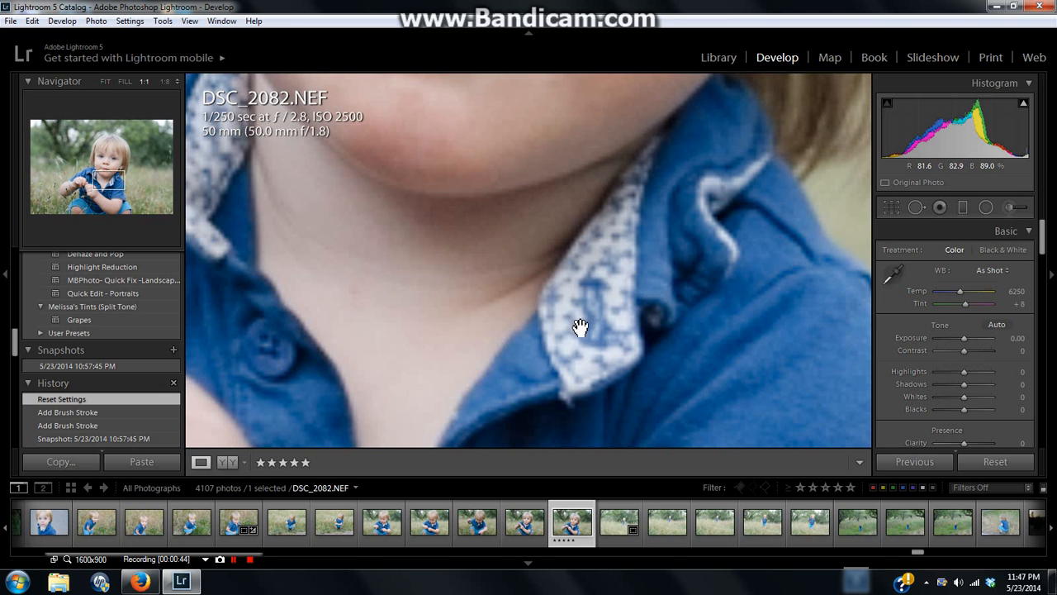
pyautogui.click(893, 276)
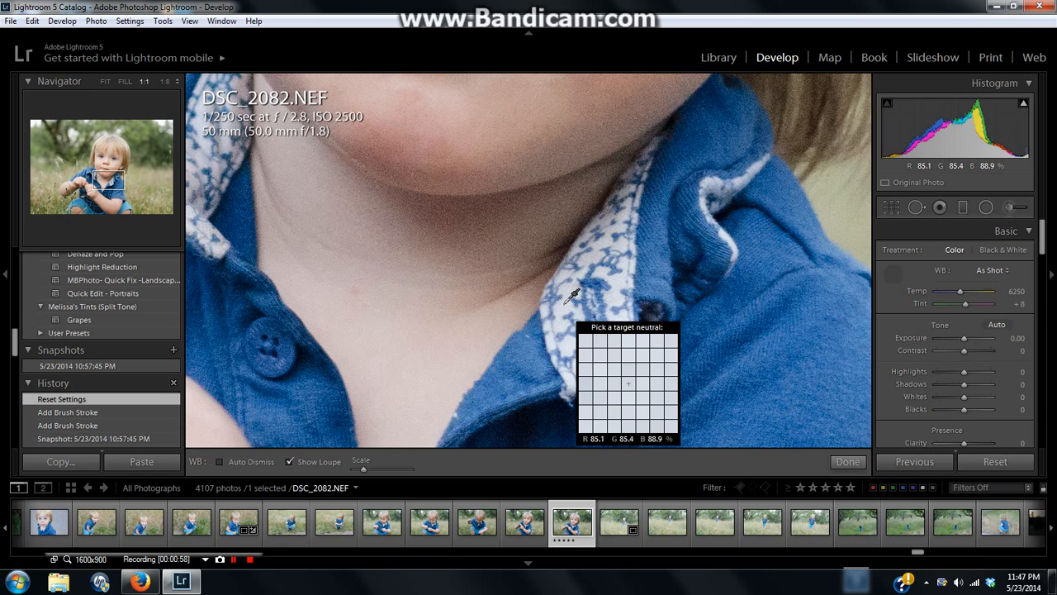
pyautogui.click(563, 309)
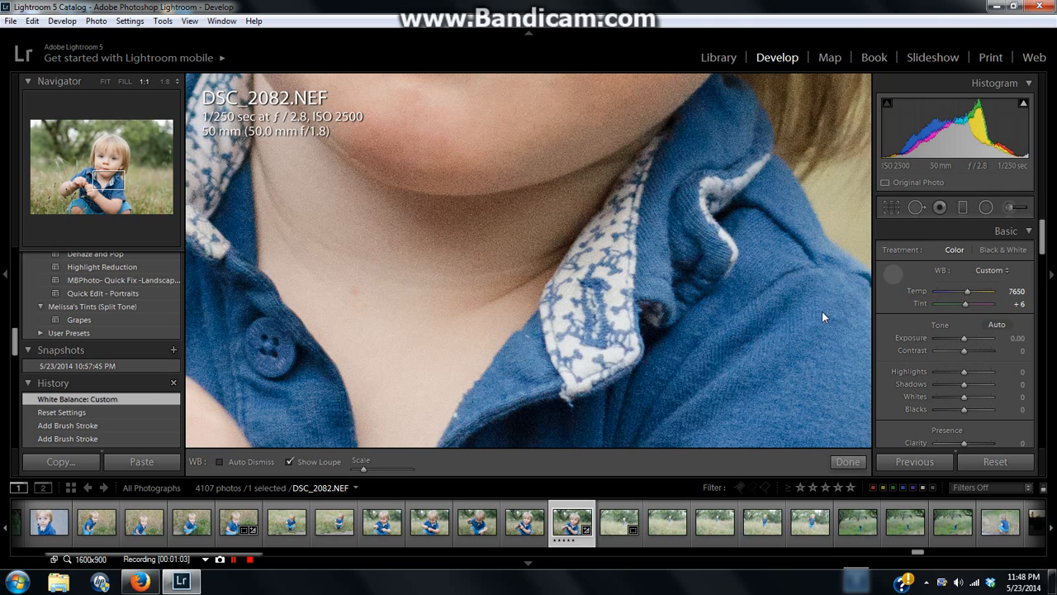
pyautogui.click(895, 276)
pyautogui.click(677, 340)
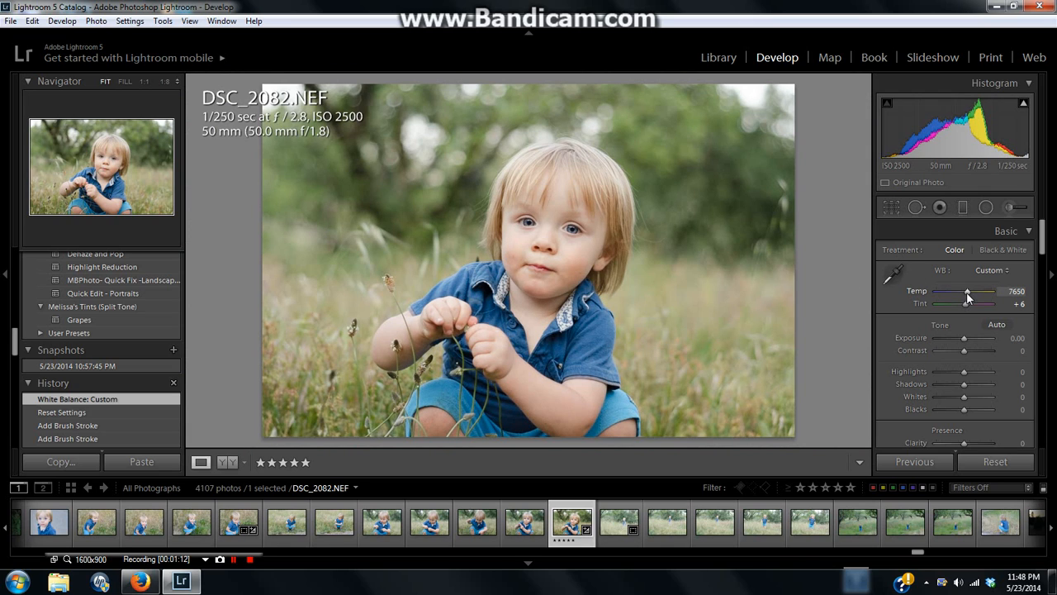
pyautogui.moveTo(966, 292); pyautogui.dragTo(966, 293)
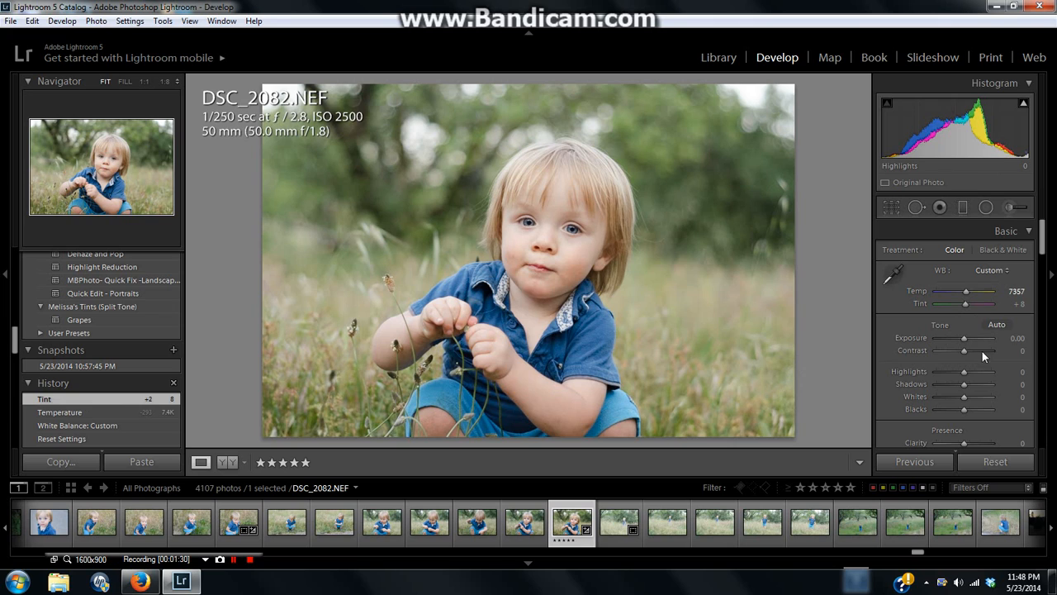
# Step: Adjust the photo's tone with contrast at +14, highlights at -50, whites at -10 and blacks at -5
pyautogui.moveTo(967, 350); pyautogui.dragTo(970, 351)
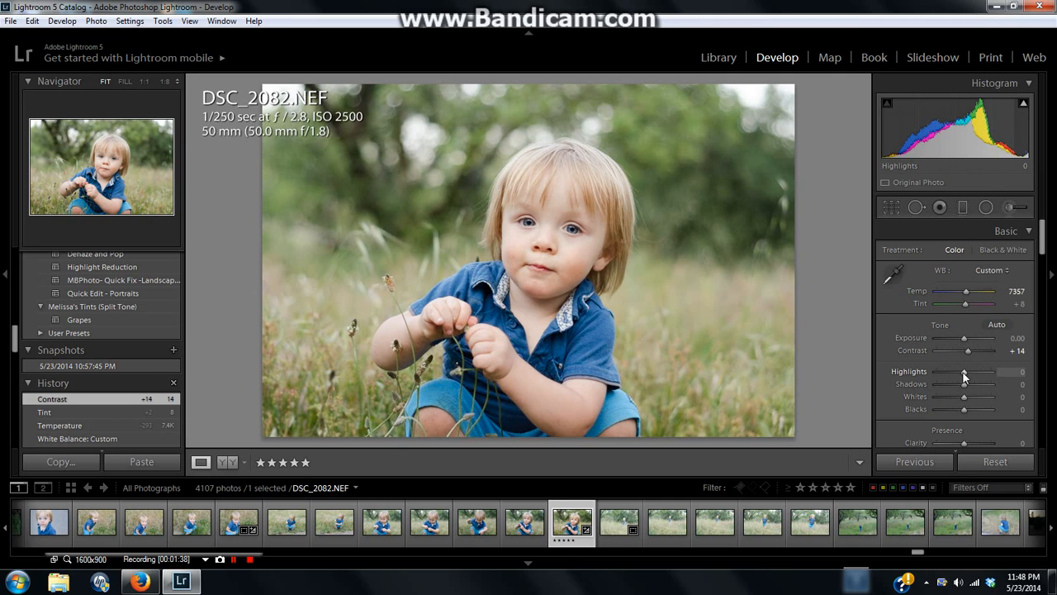
pyautogui.moveTo(964, 372); pyautogui.dragTo(953, 372)
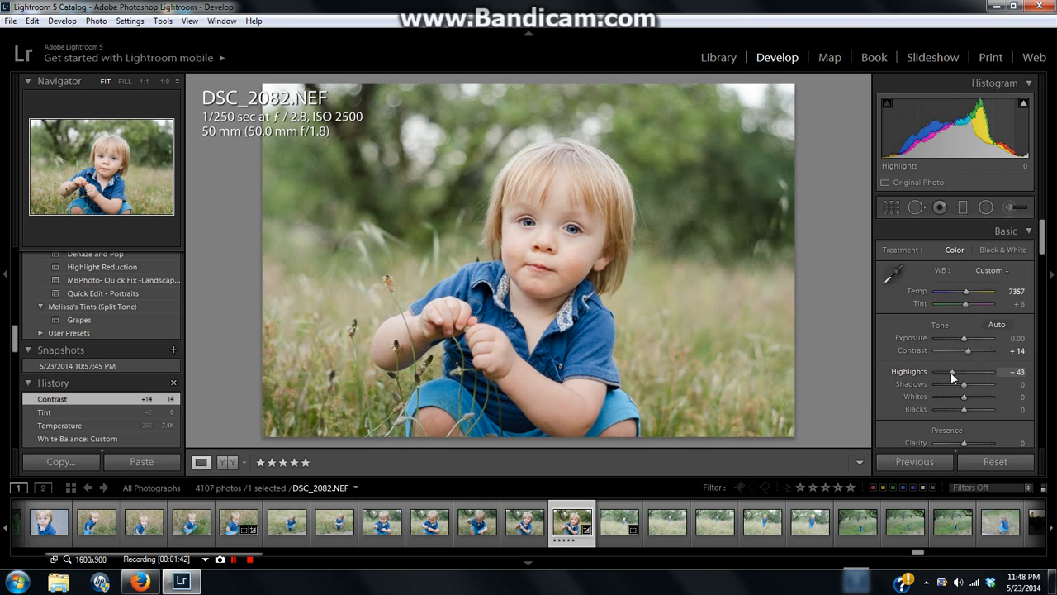
pyautogui.moveTo(949, 374); pyautogui.dragTo(946, 405)
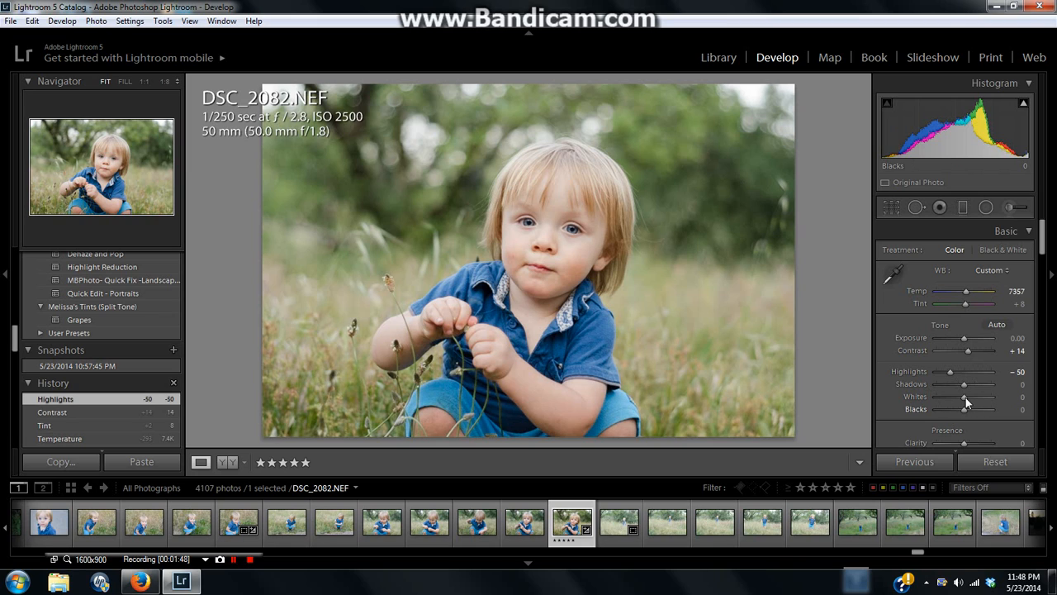
pyautogui.moveTo(964, 398); pyautogui.dragTo(960, 400)
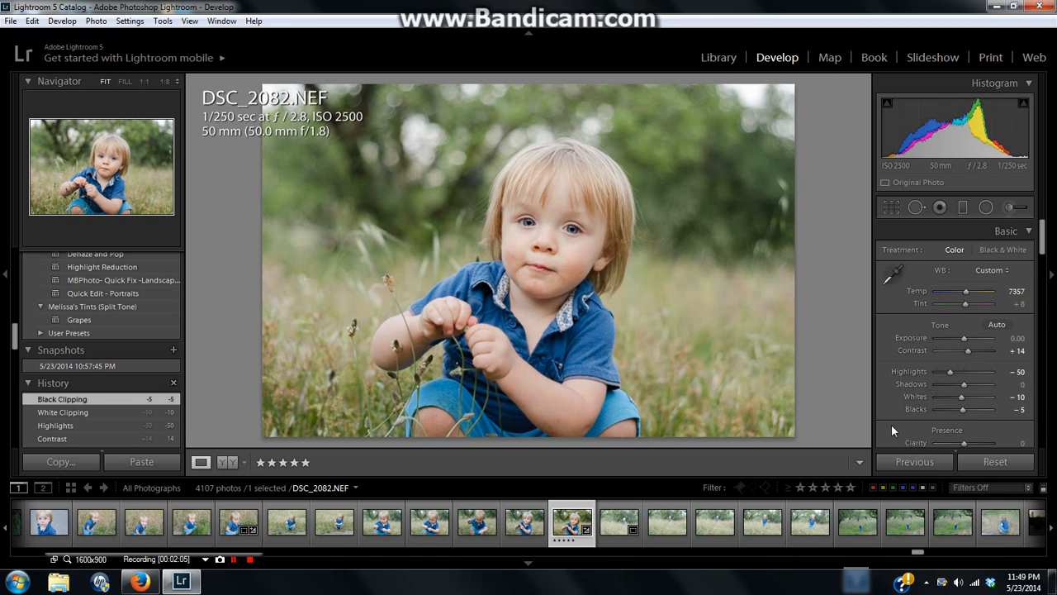
# Step: Shape the RGB point curve with slightly lowered shadows, slightly raised highlights and a lifted black point
pyautogui.scroll(-2, 889, 422)
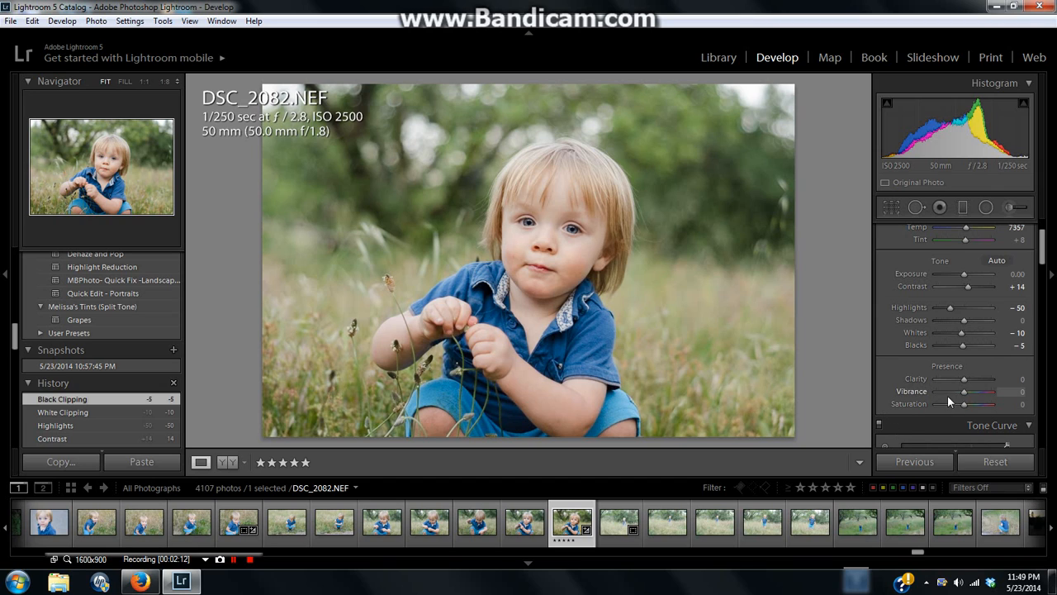
pyautogui.scroll(-4, 890, 415)
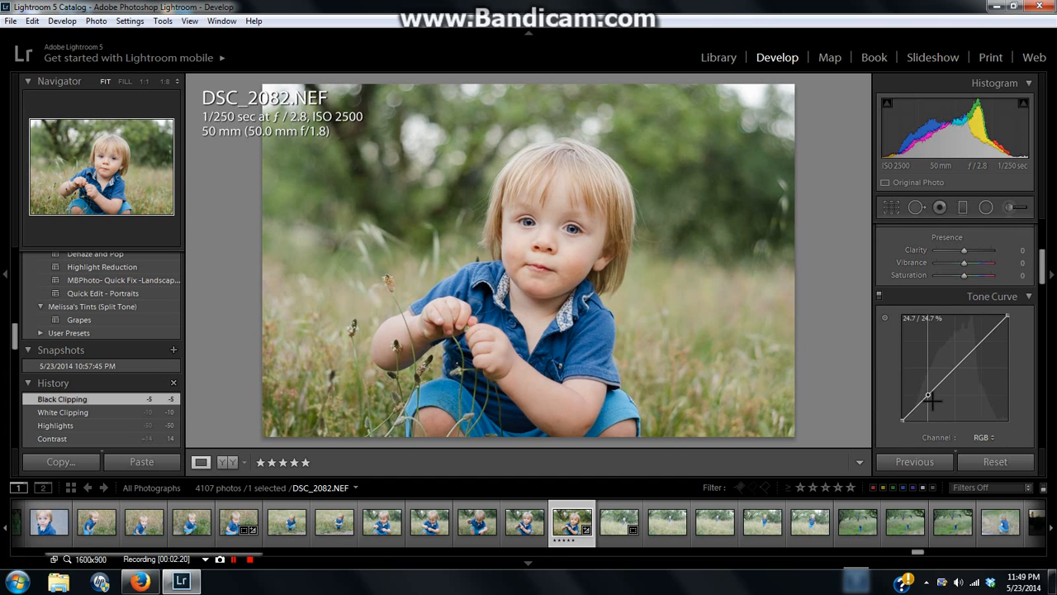
pyautogui.click(928, 396)
pyautogui.moveTo(929, 395); pyautogui.dragTo(928, 397)
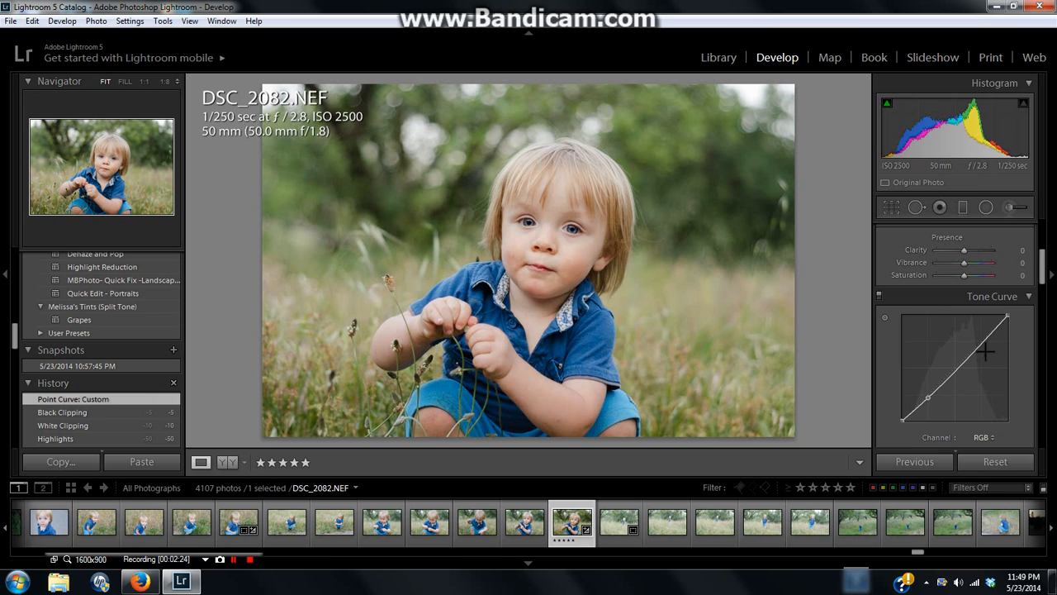
pyautogui.moveTo(980, 345); pyautogui.dragTo(979, 343)
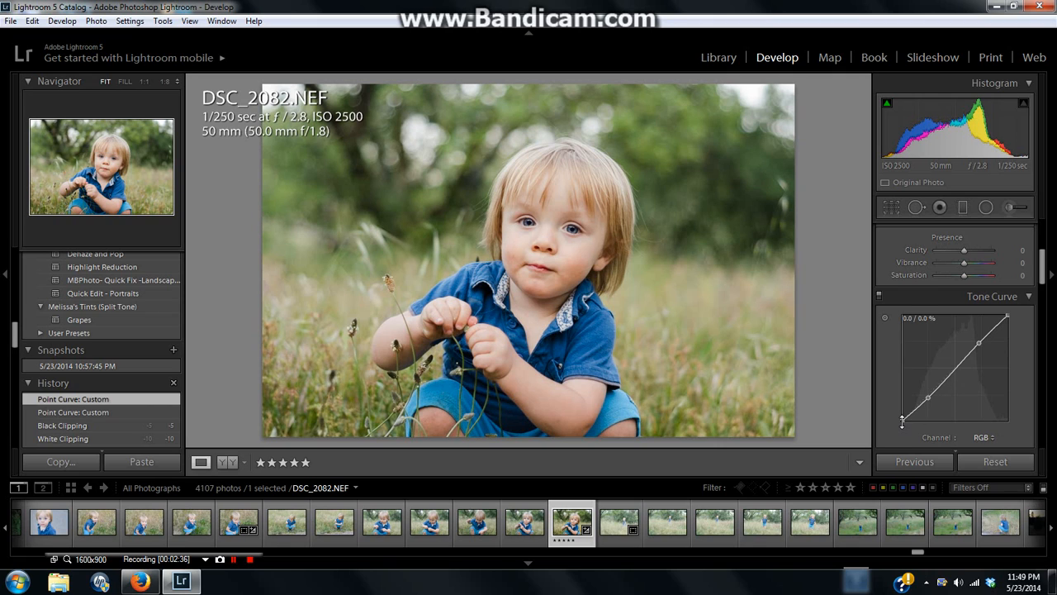
pyautogui.moveTo(902, 421)
pyautogui.mouseDown()
pyautogui.moveTo(902, 398)
pyautogui.moveTo(902, 416)
pyautogui.mouseUp()
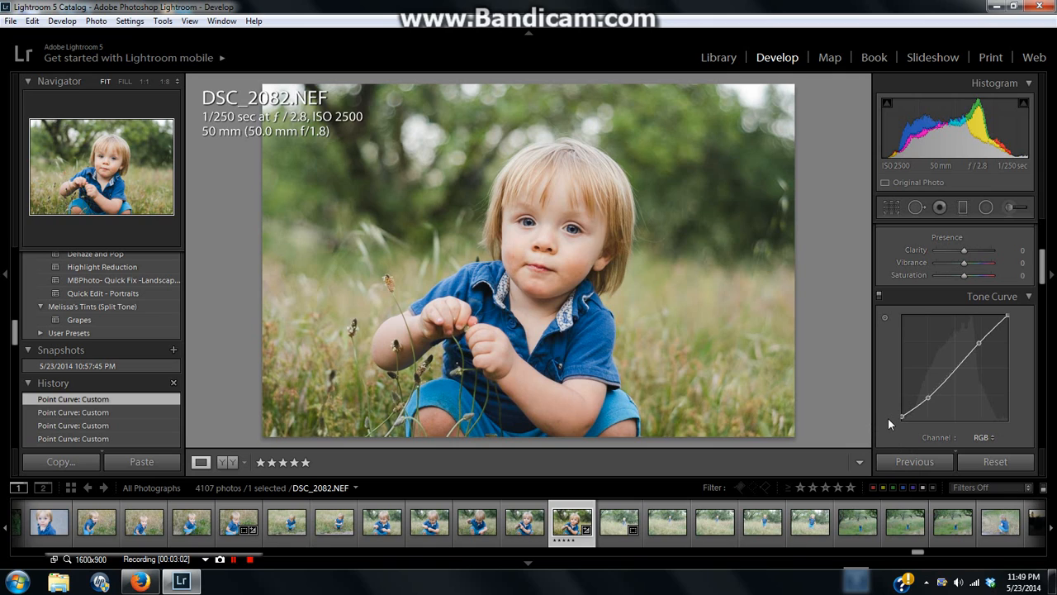
# Step: Try raising the photo's vibrance to +26, and reset it to 0
pyautogui.scroll(-1, 888, 419)
pyautogui.scroll(1, 888, 419)
pyautogui.scroll(-2, 886, 412)
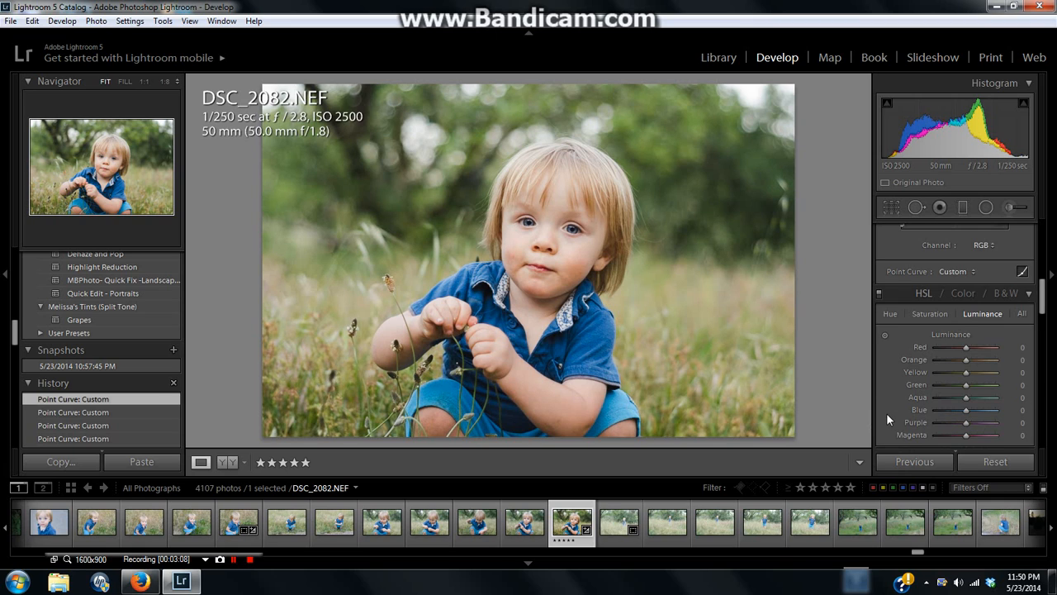
pyautogui.scroll(2, 895, 403)
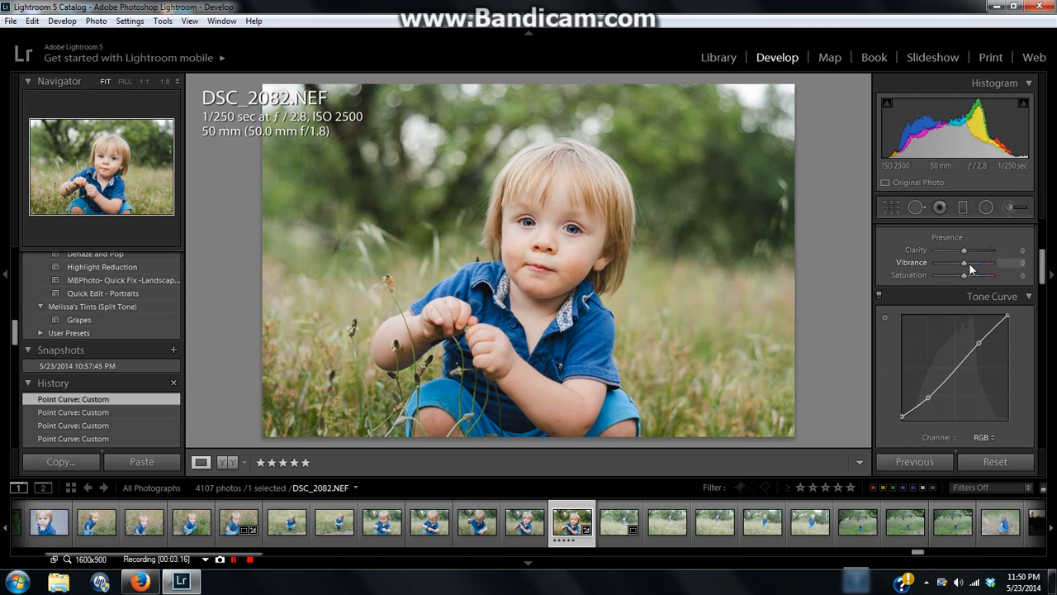
pyautogui.moveTo(969, 263); pyautogui.dragTo(970, 263)
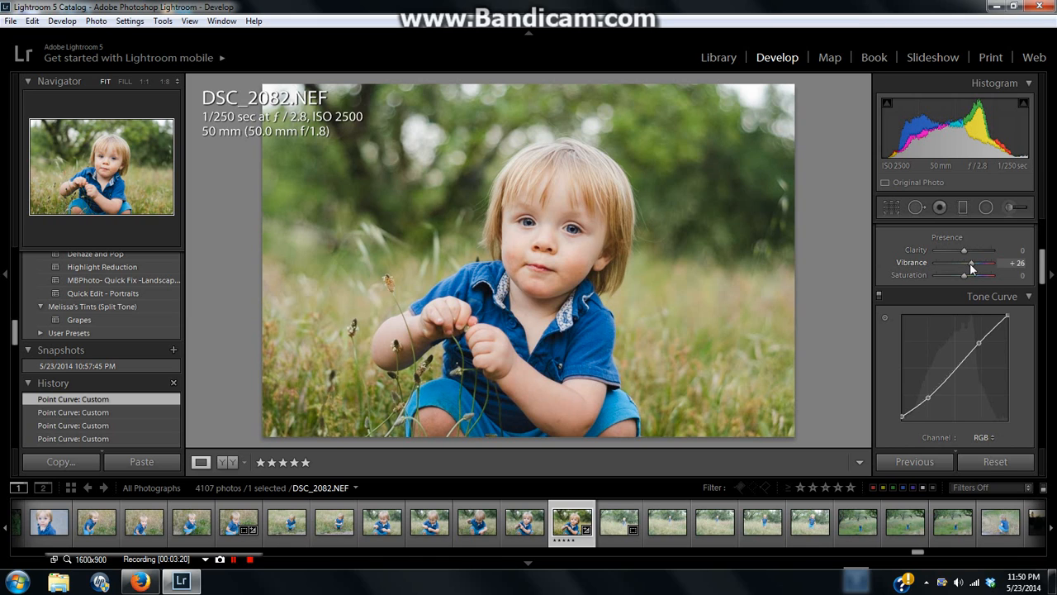
pyautogui.moveTo(970, 263); pyautogui.dragTo(962, 263)
pyautogui.doubleClick(966, 263)
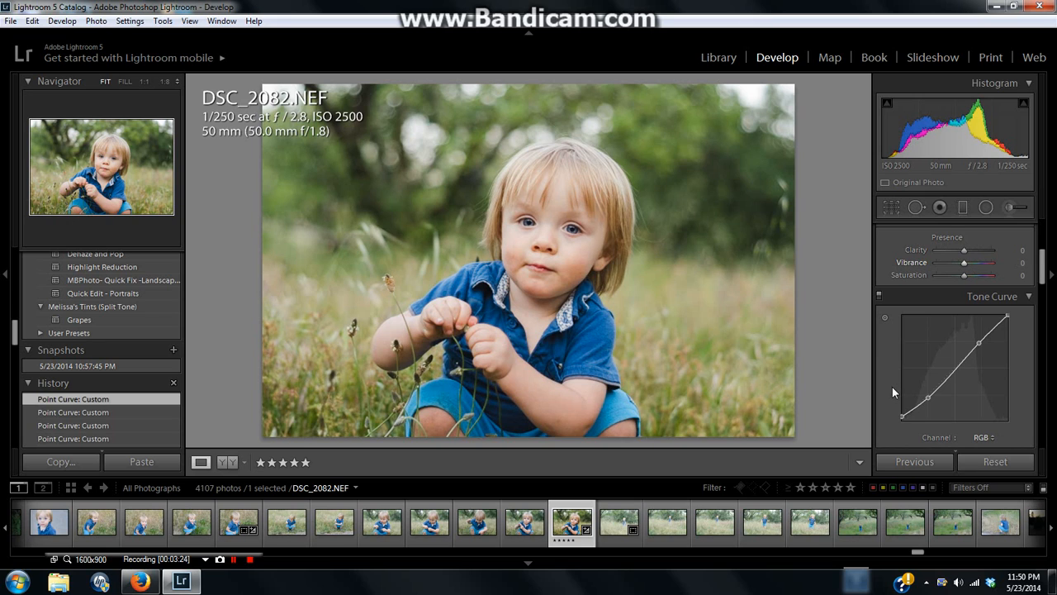
# Step: Set the HSL saturation of green to +4 and of blue to +4
pyautogui.scroll(-4, 892, 387)
pyautogui.scroll(-4, 886, 388)
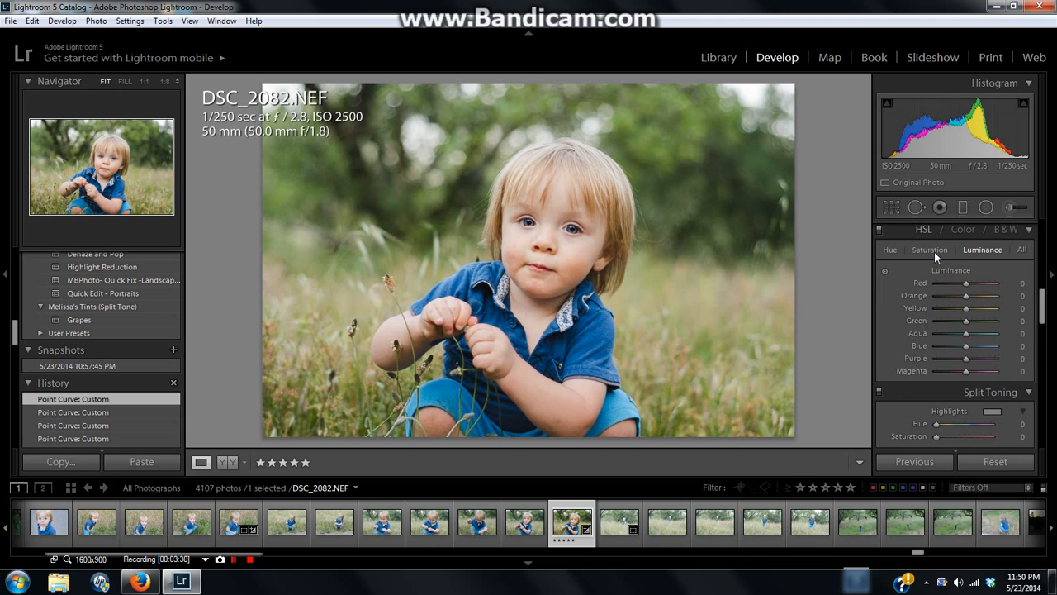
pyautogui.click(935, 251)
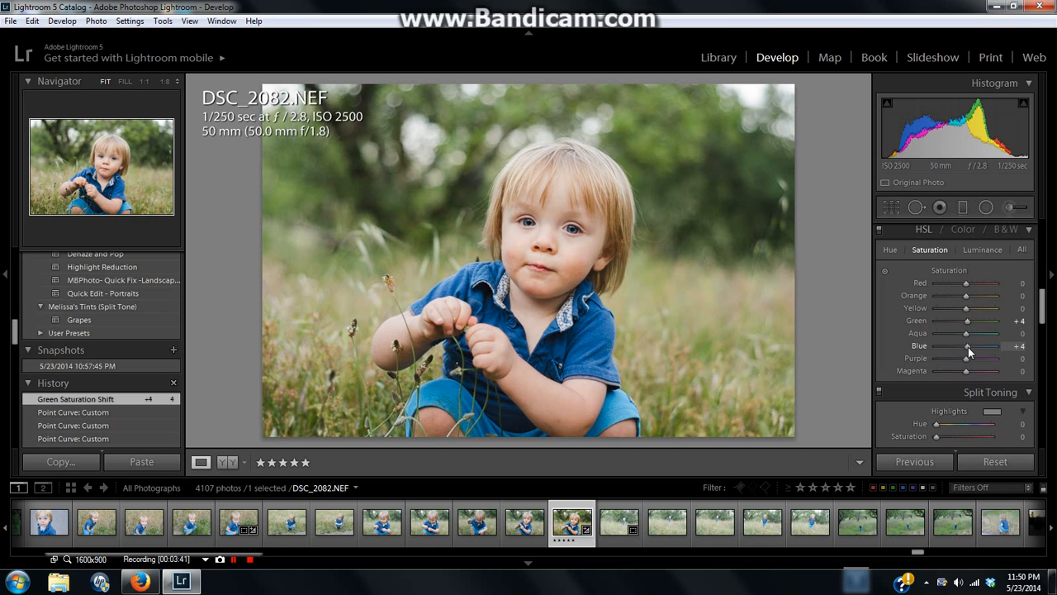
# Step: Darken the greens and blues by setting HSL luminance to -9 for green and -13 for blue
pyautogui.click(983, 249)
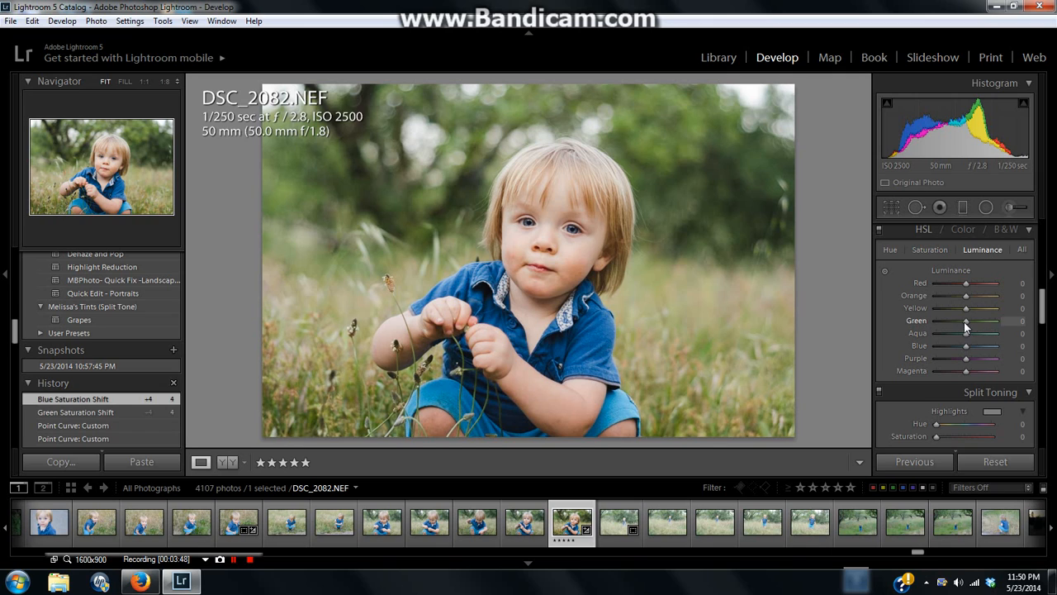
pyautogui.moveTo(965, 322); pyautogui.dragTo(963, 322)
pyautogui.moveTo(963, 323); pyautogui.dragTo(961, 324)
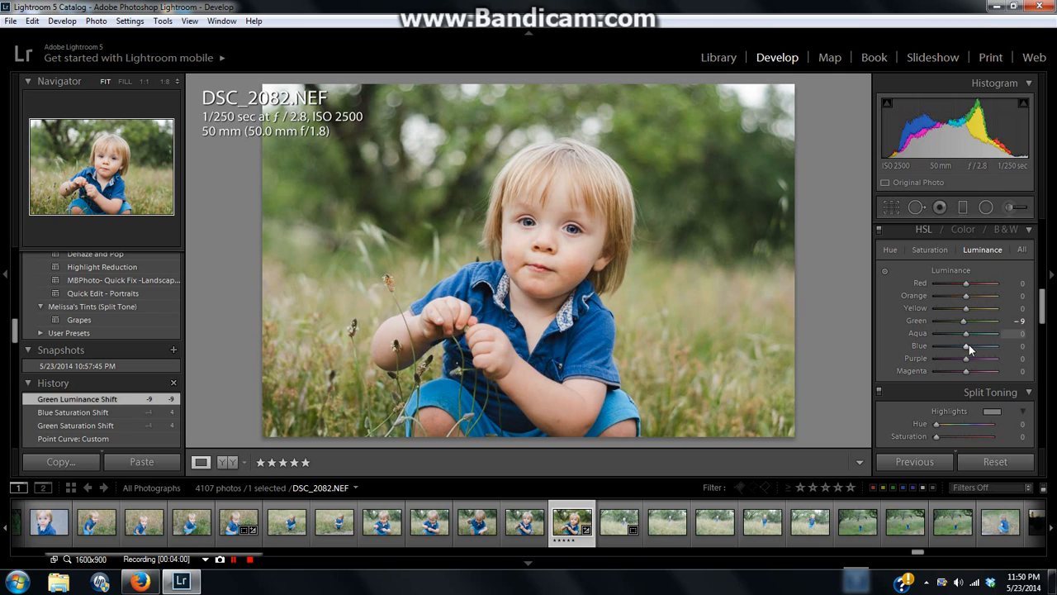
pyautogui.moveTo(966, 345); pyautogui.dragTo(962, 347)
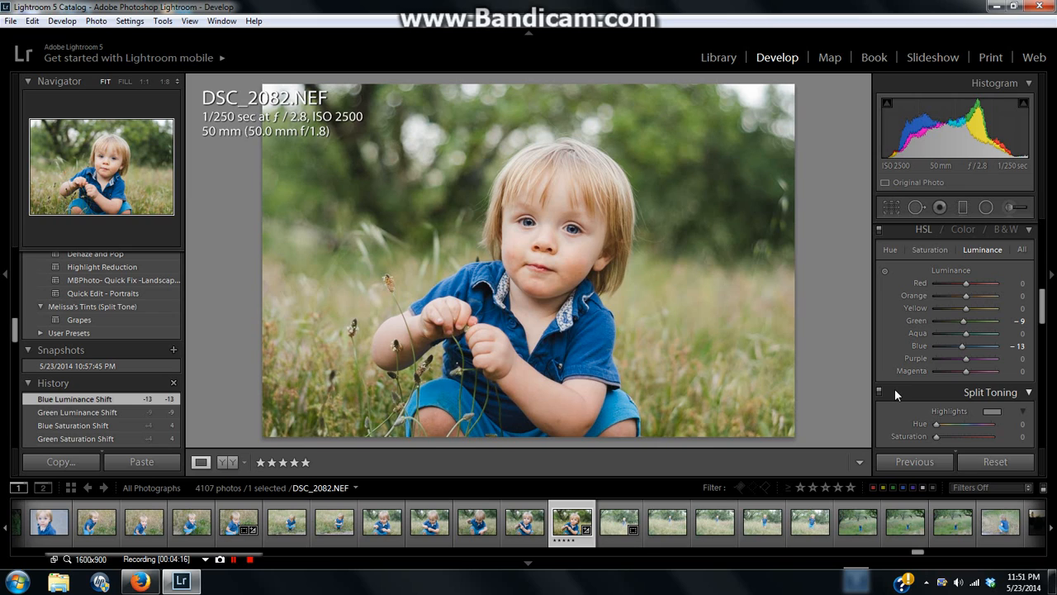
# Step: Sharpen the photo with an amount of 77 and edge masking of 99, previewing the mask while adjusting it
pyautogui.scroll(-10, 895, 389)
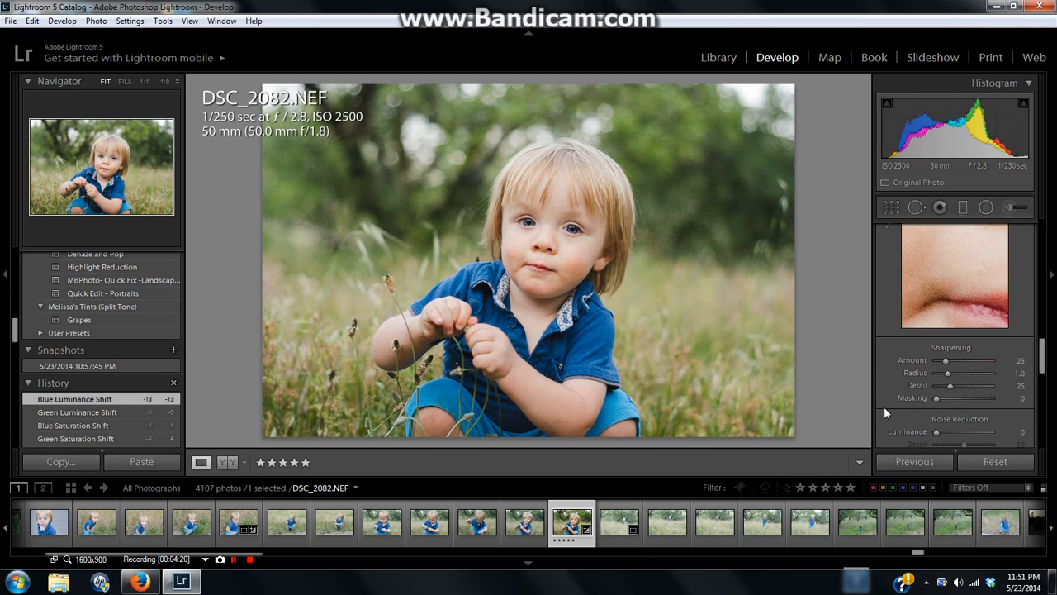
pyautogui.moveTo(945, 361); pyautogui.dragTo(966, 363)
pyautogui.moveTo(964, 362); pyautogui.dragTo(965, 361)
pyautogui.moveTo(936, 399); pyautogui.dragTo(992, 399)
pyautogui.press('alt')
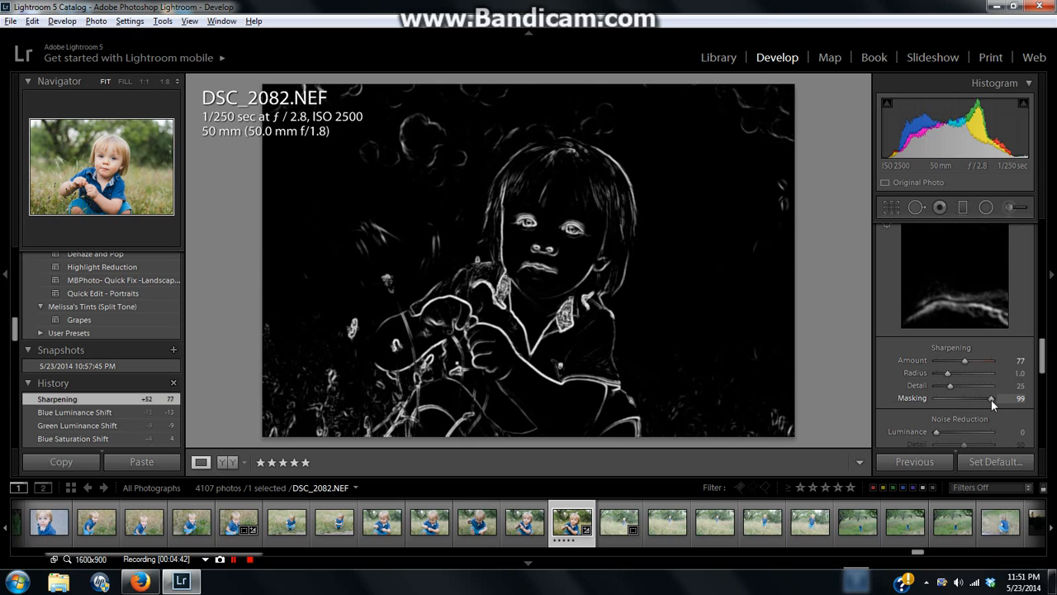
pyautogui.moveTo(991, 400); pyautogui.dragTo(991, 400)
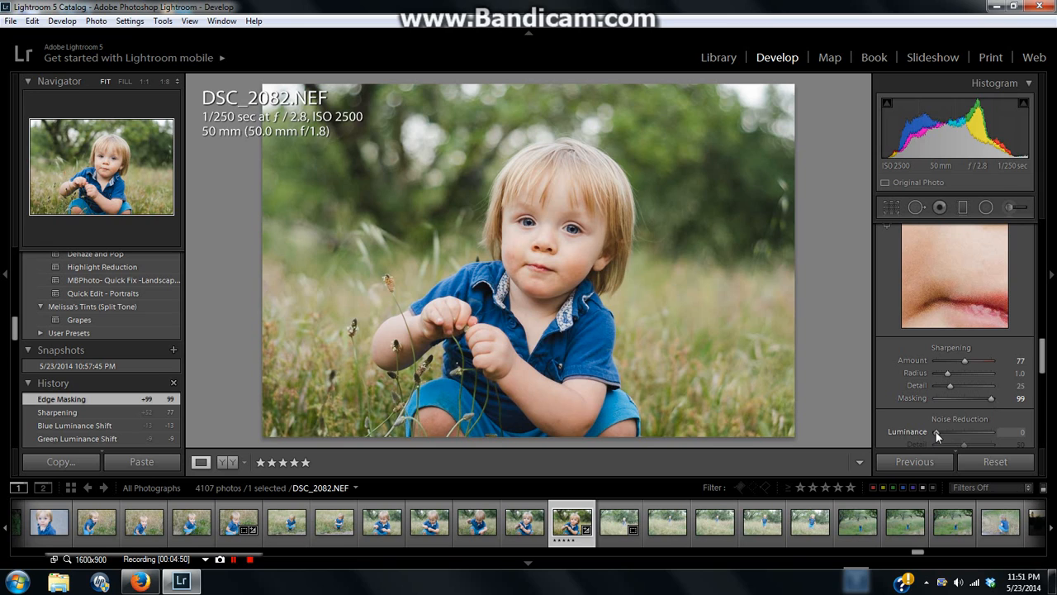
# Step: Set the luminance noise reduction to 10
pyautogui.moveTo(936, 432); pyautogui.dragTo(943, 431)
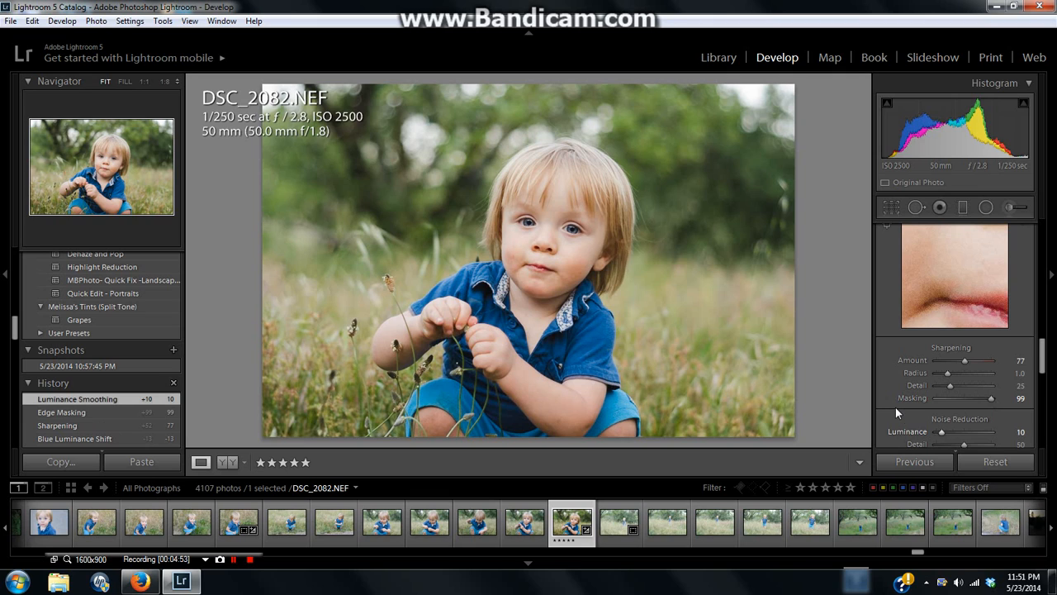
pyautogui.scroll(-5, 896, 405)
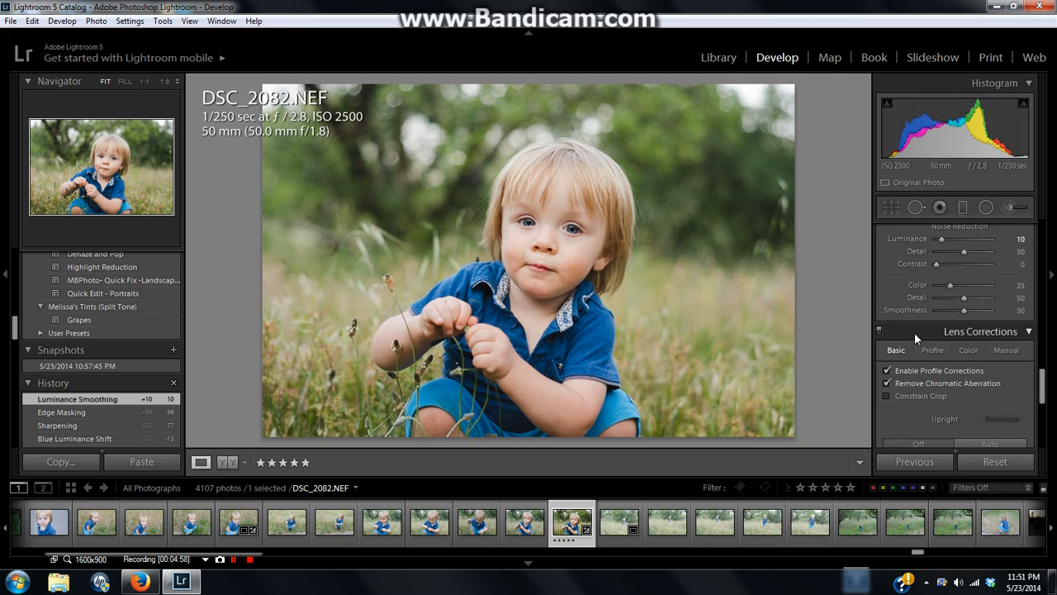
pyautogui.scroll(3, 913, 314)
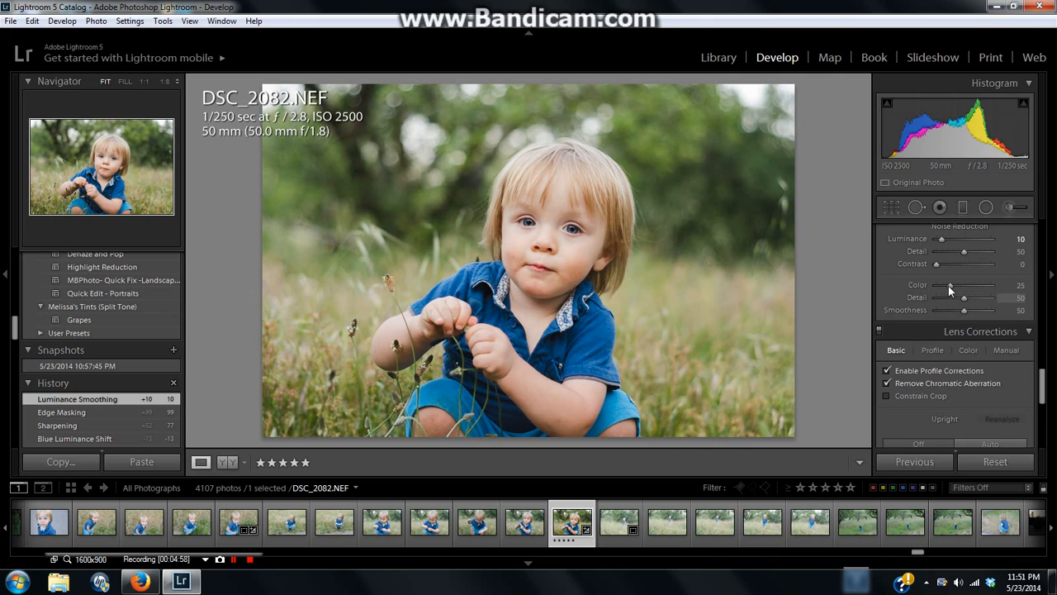
# Step: Brighten the area beside the child's eye with an adjustment brush stroke at exposure 0.23, and finish the brush edit
pyautogui.click(1011, 207)
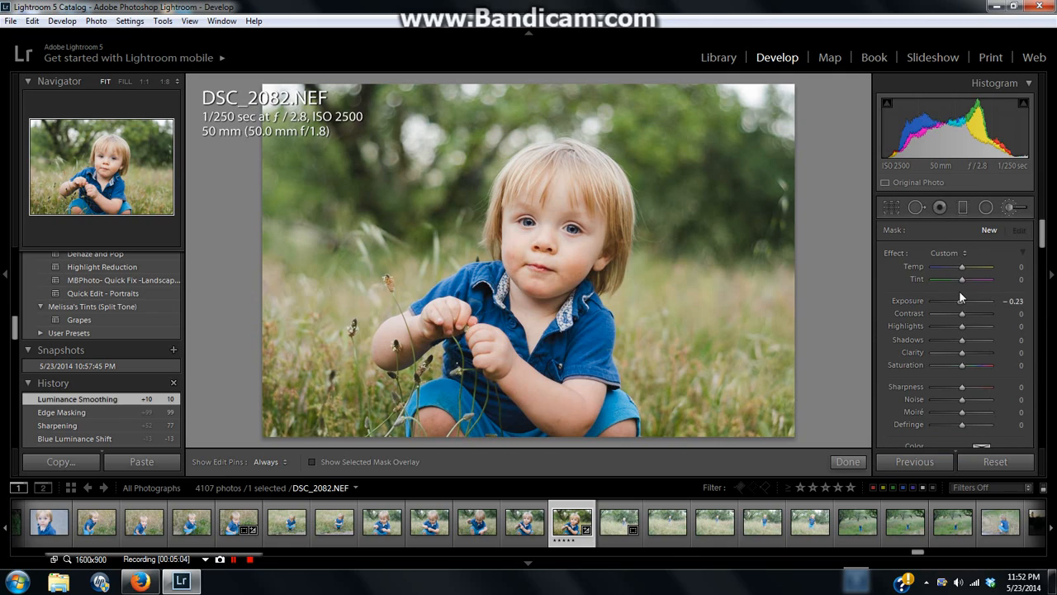
pyautogui.moveTo(962, 305); pyautogui.dragTo(963, 302)
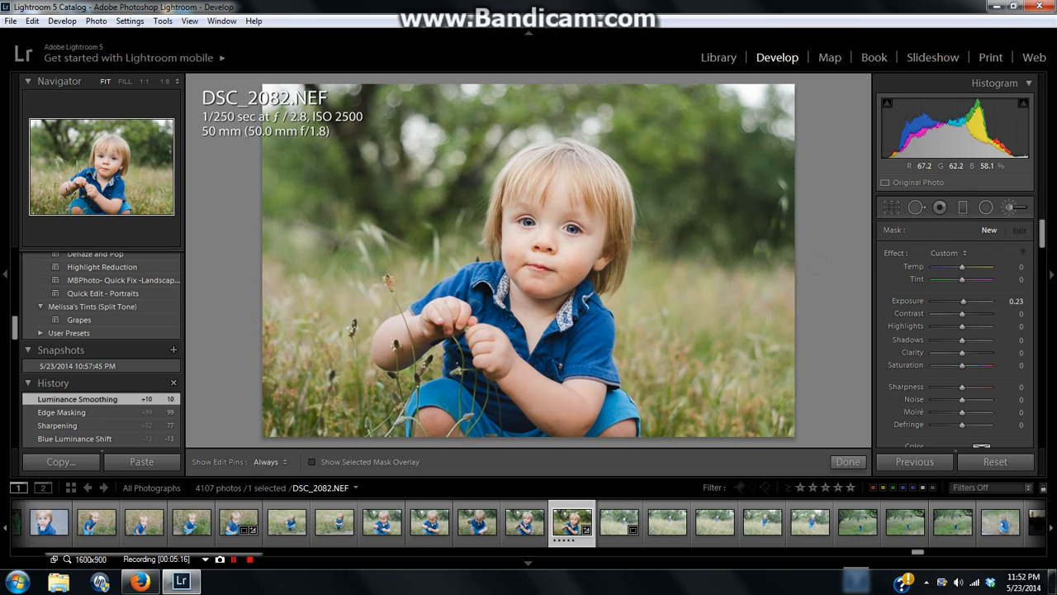
pyautogui.click(562, 226)
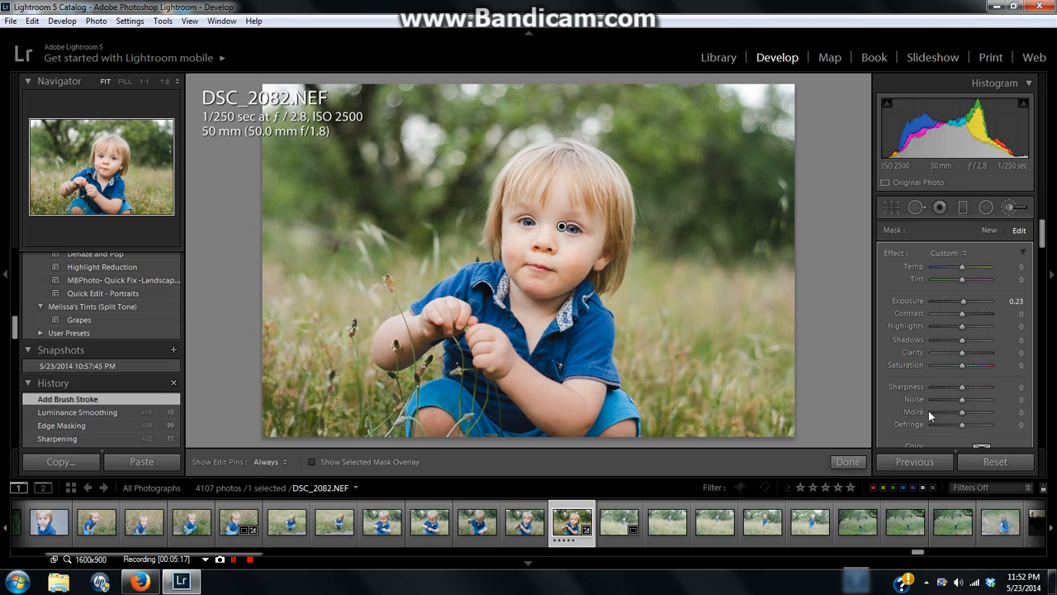
pyautogui.click(847, 462)
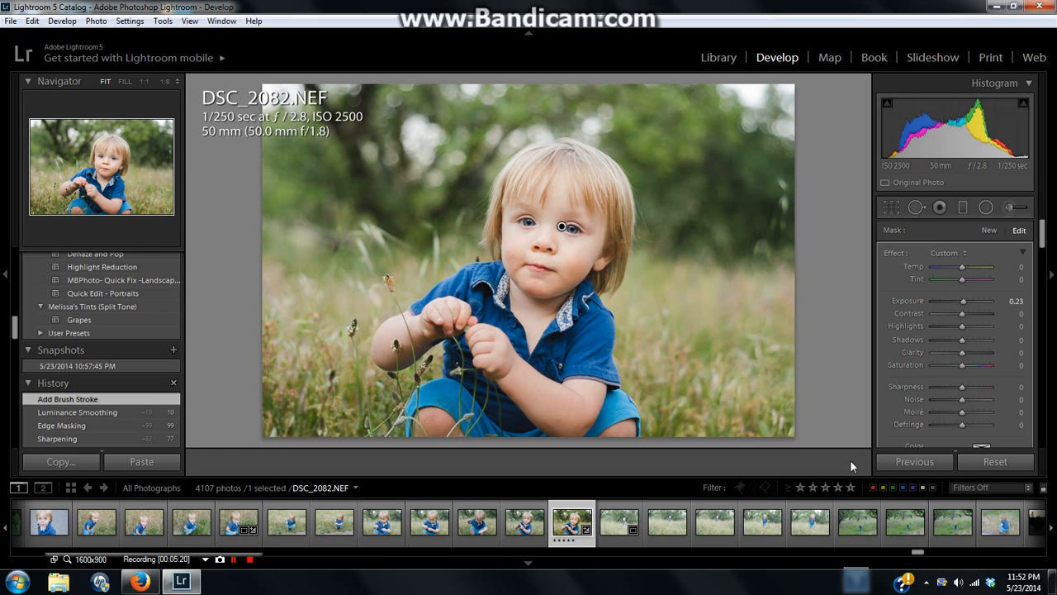